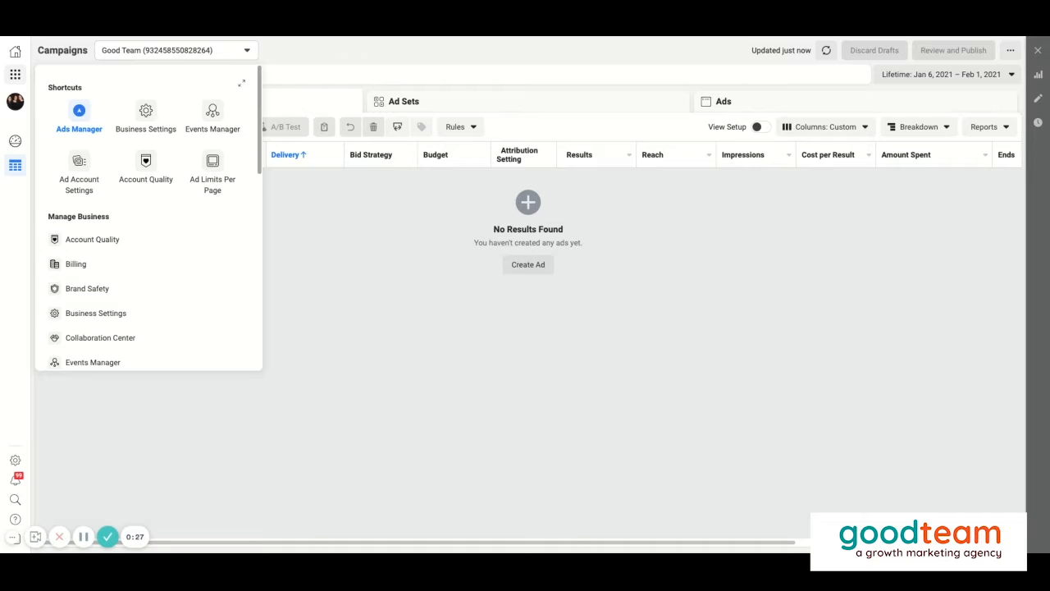
- Go from Ads Manager to Business Settings and open the Domains page under Brand Safety
click(15, 76)
click(16, 75)
click(148, 115)
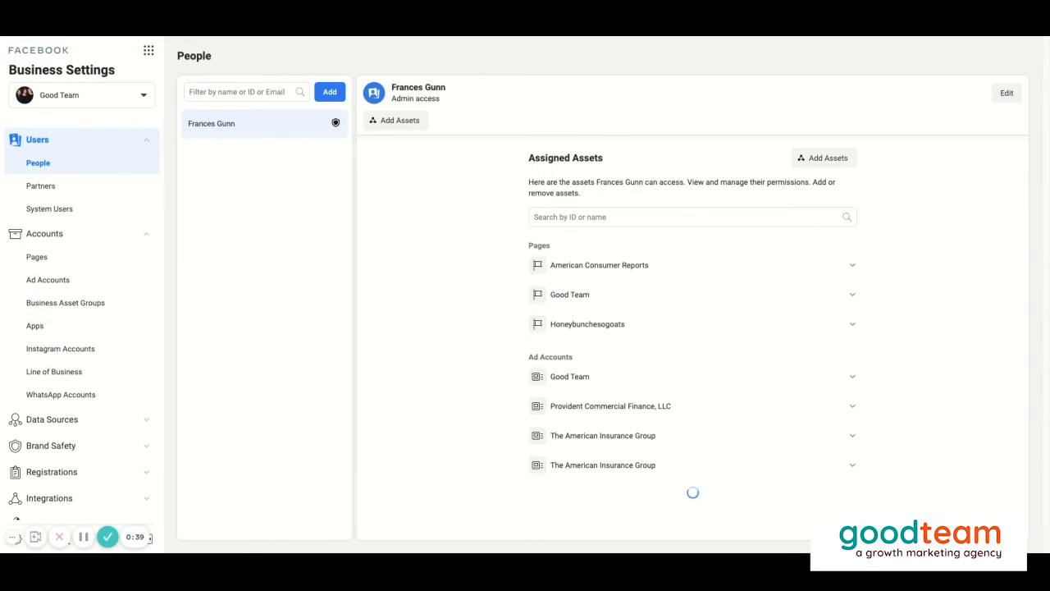
scroll(68, 336, down, 1)
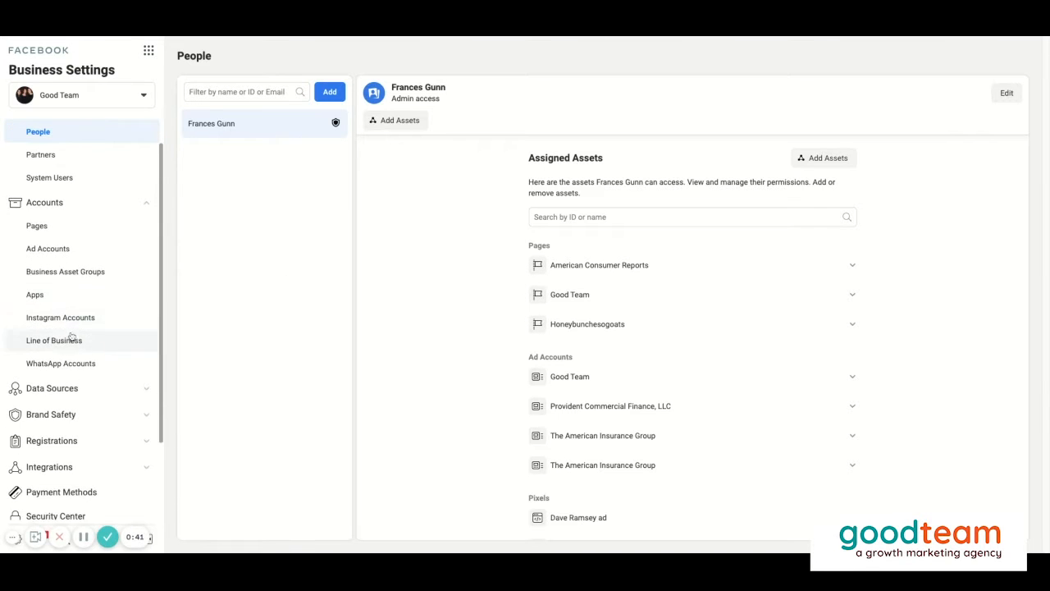
click(51, 401)
click(74, 426)
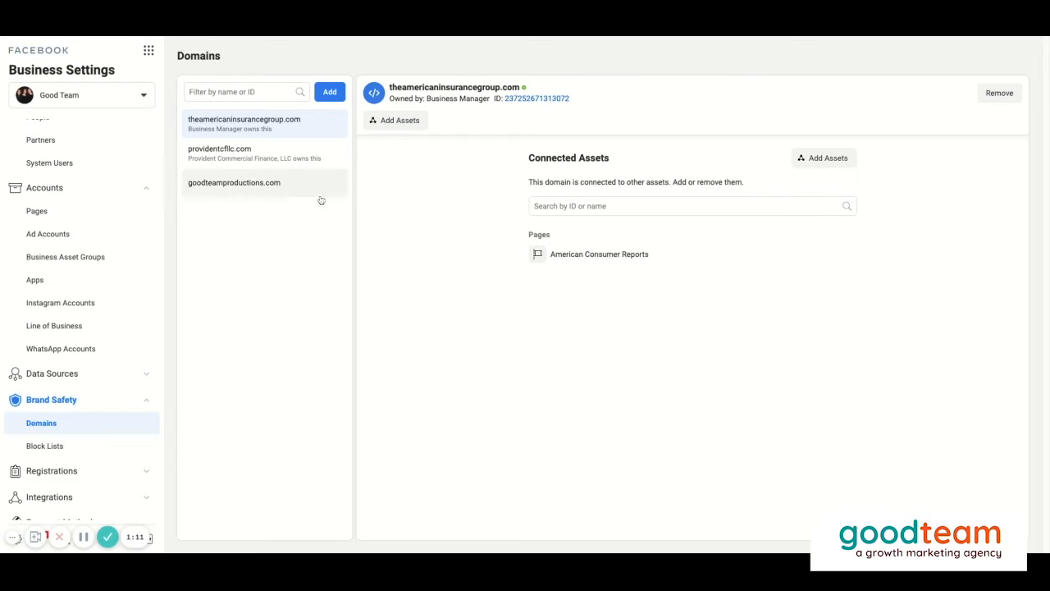
- Review the details of the existing domains providentcfllc.com, goodteamproductions.com and theamericaninsurancegroup.com
click(255, 153)
click(277, 185)
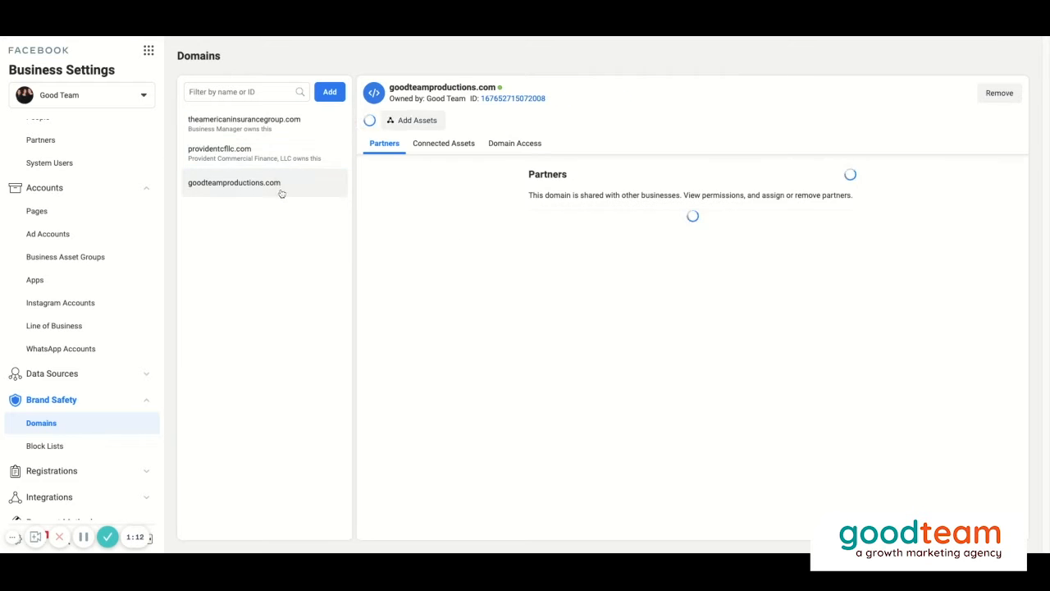
click(288, 127)
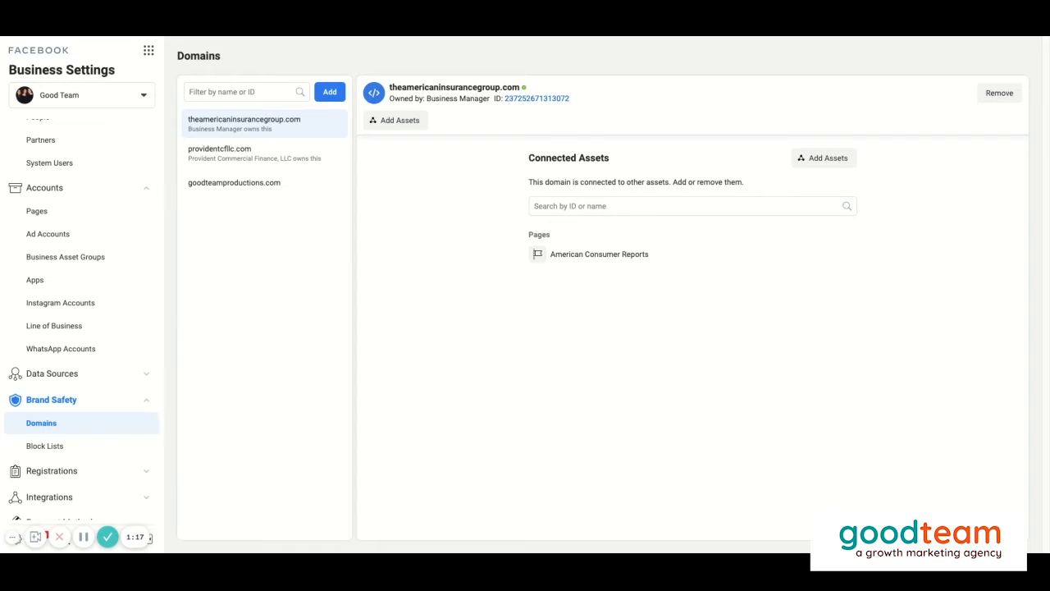
- Add the domain goodteam.agency to the business
click(330, 93)
click(497, 212)
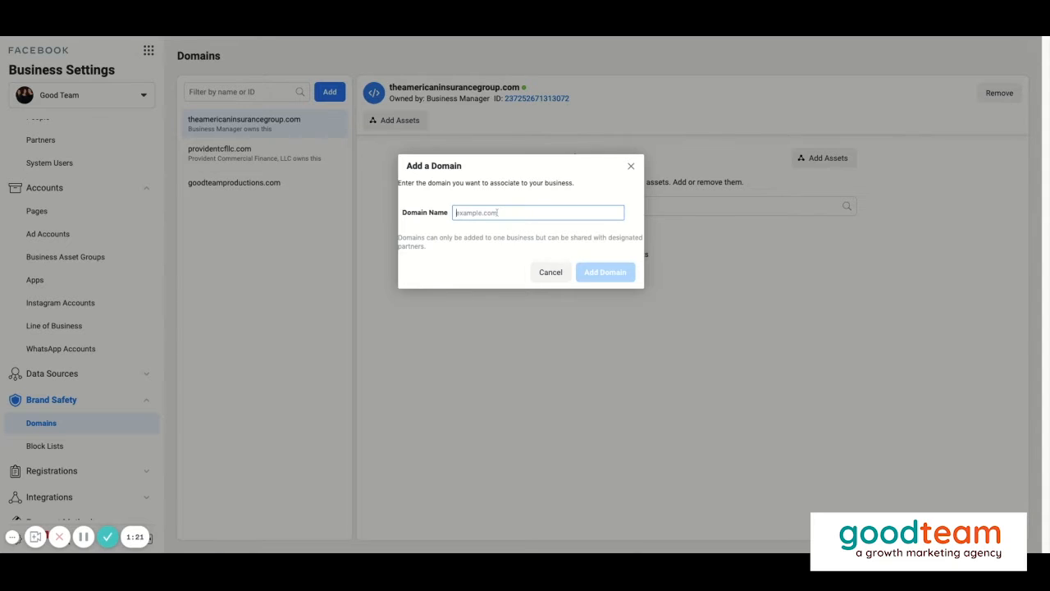
text(g)
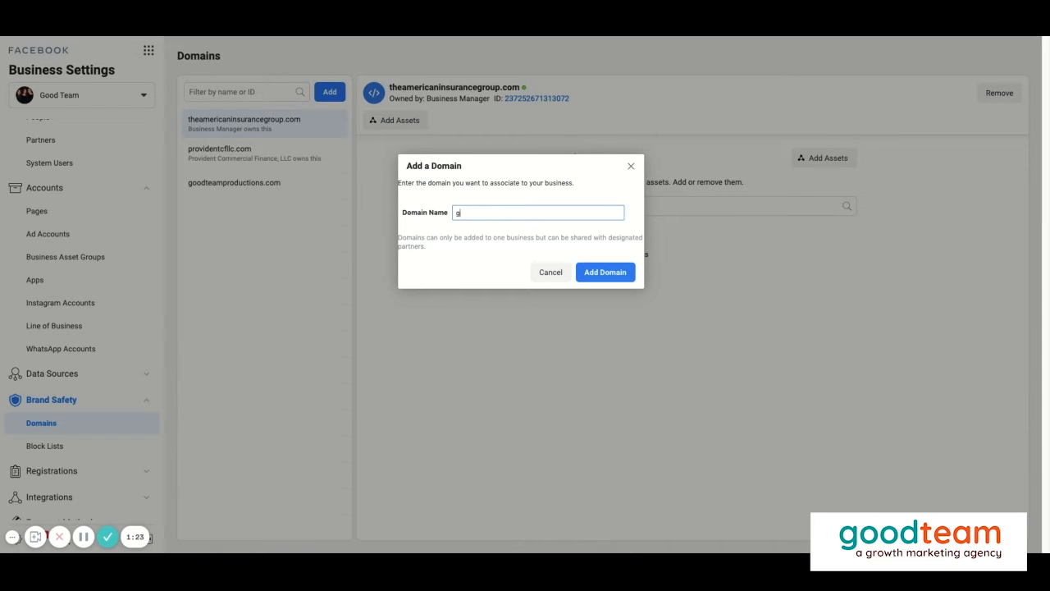
text(oodteam.agency)
click(600, 273)
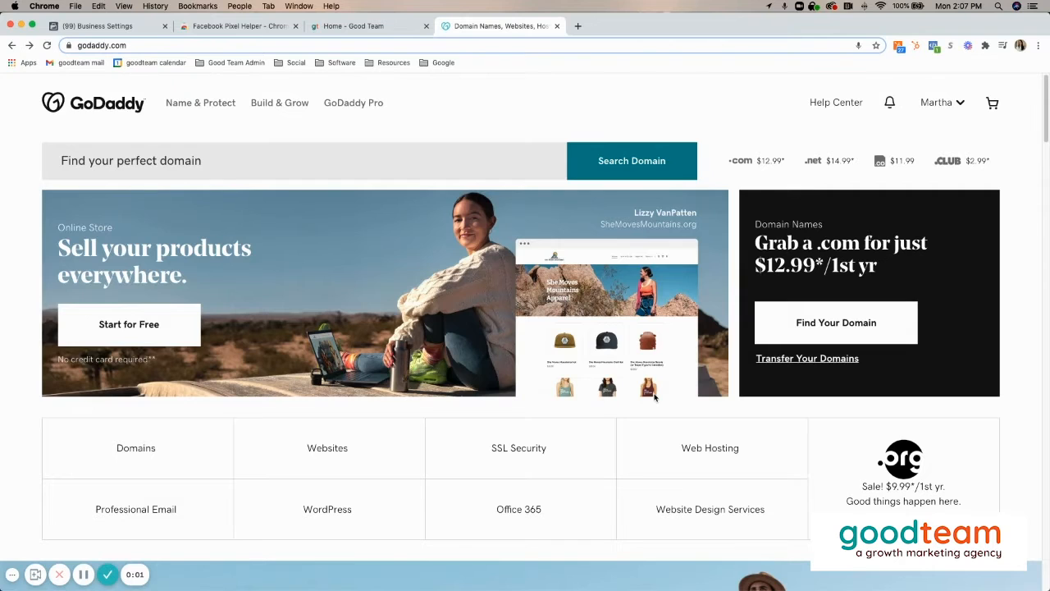
- In the GoDaddy account, open the DNS management page of the domain goodteam.agency
click(929, 103)
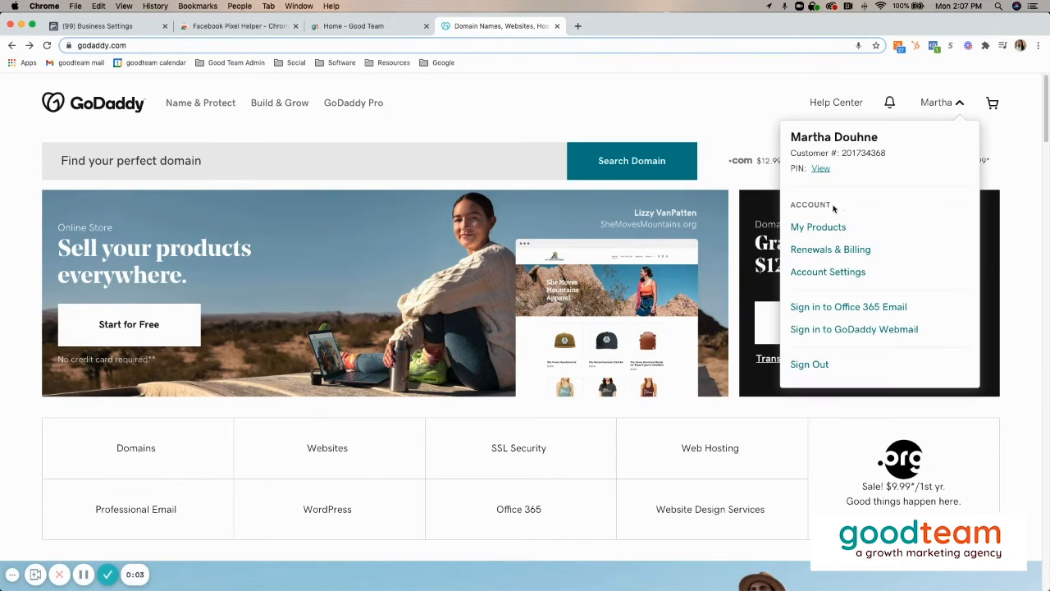
click(818, 228)
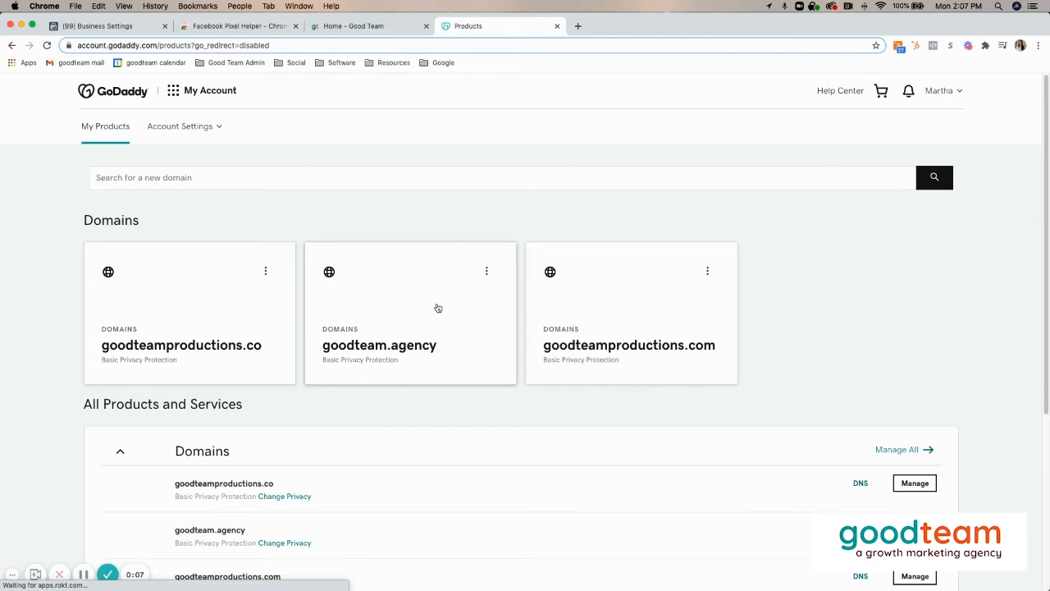
click(438, 307)
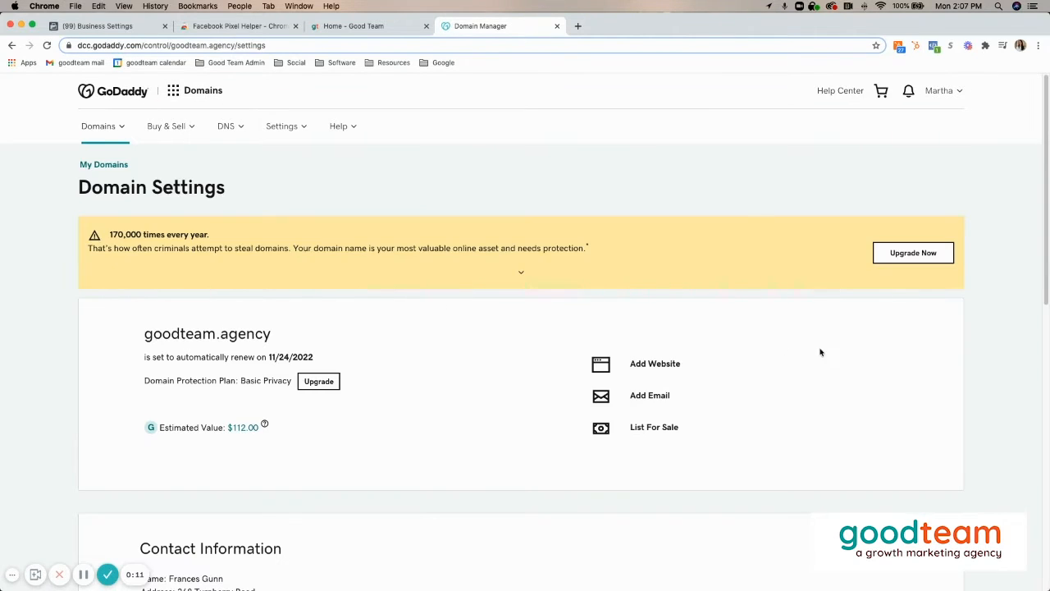
scroll(809, 355, down, 6)
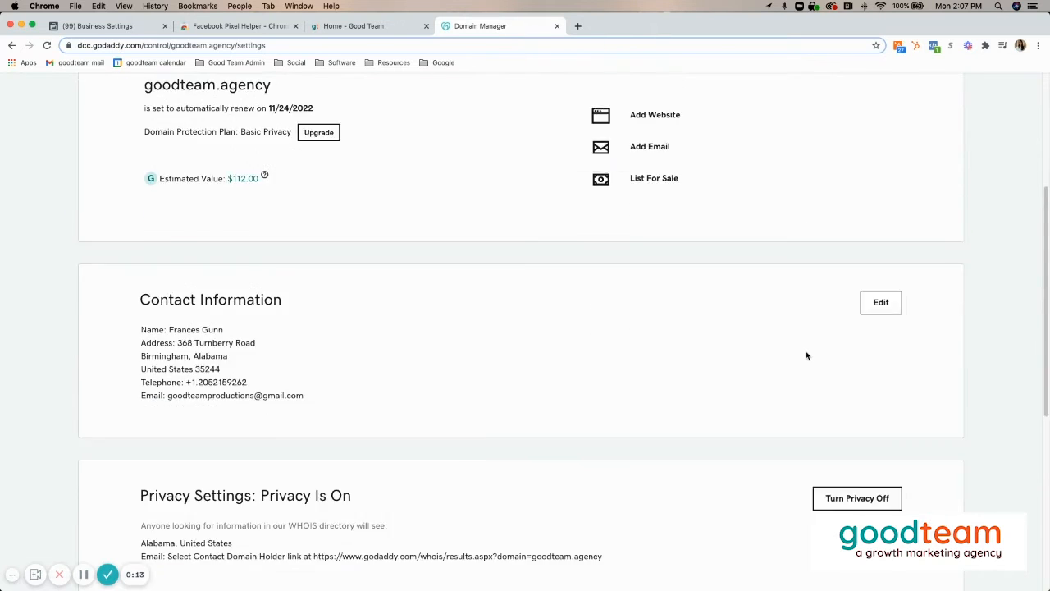
scroll(763, 349, down, 3)
click(628, 301)
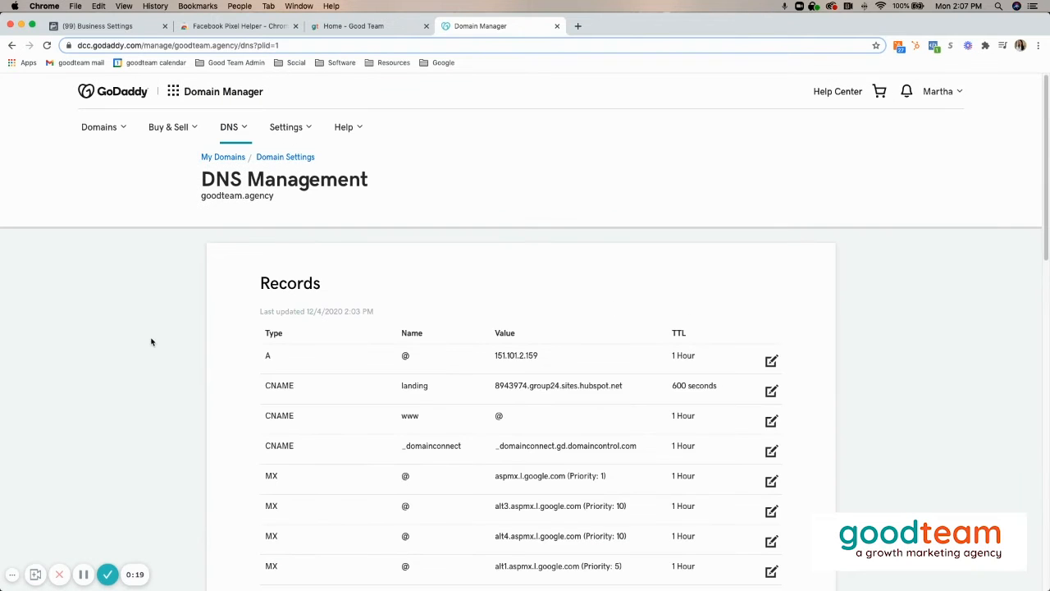
- Start a new DNS record of type TXT with @ as the host
scroll(146, 342, down, 5)
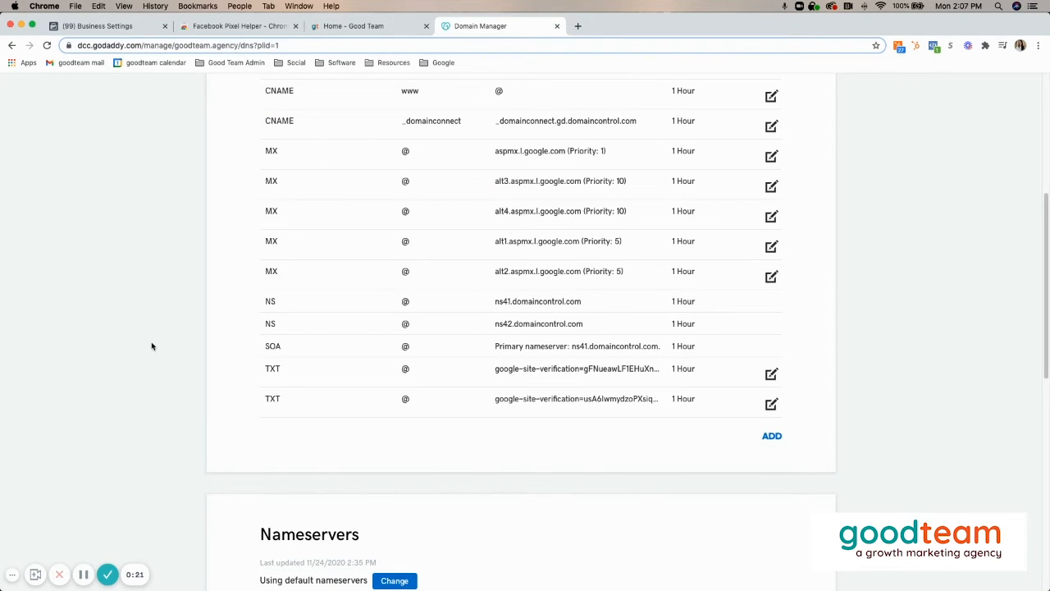
click(768, 443)
click(389, 470)
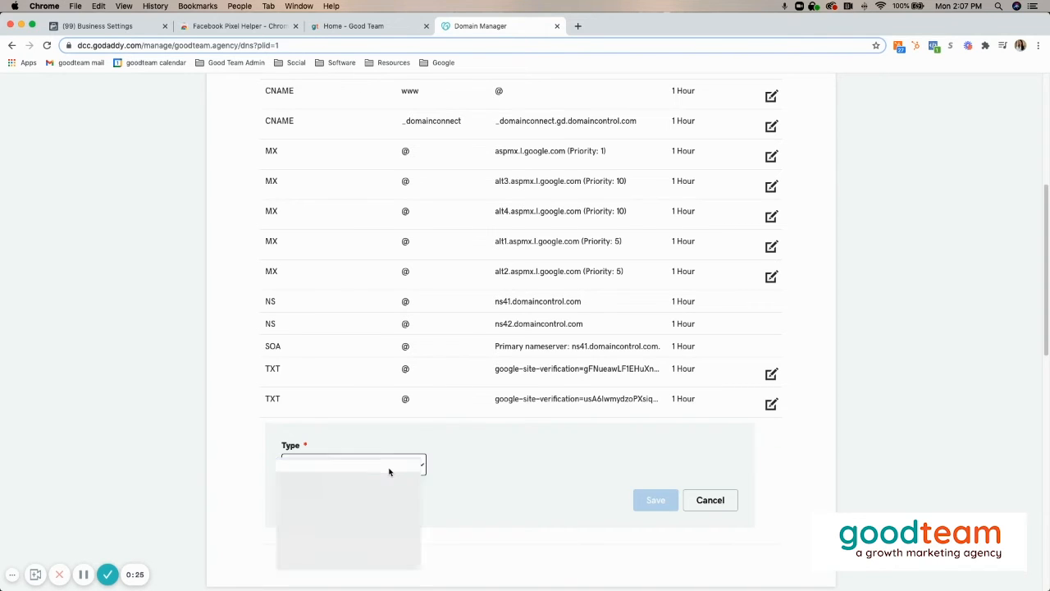
click(356, 524)
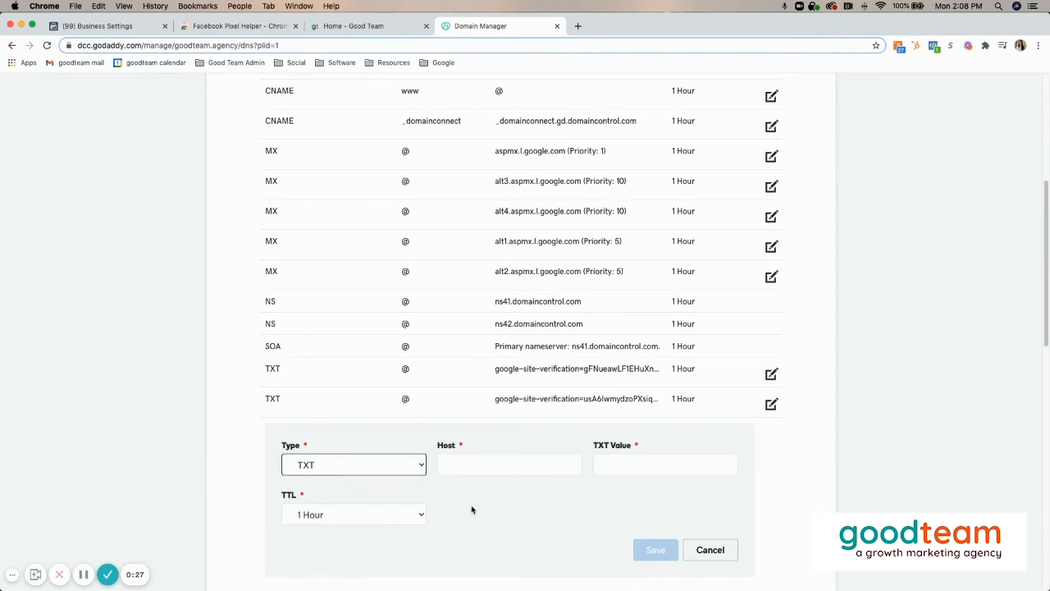
click(487, 464)
text(@)
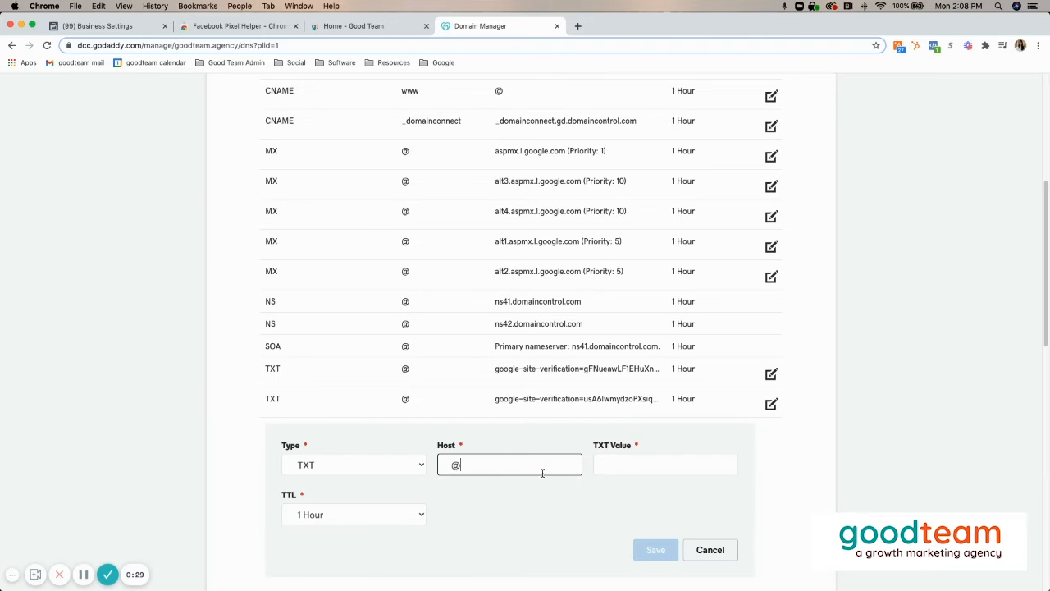
key(Tab)
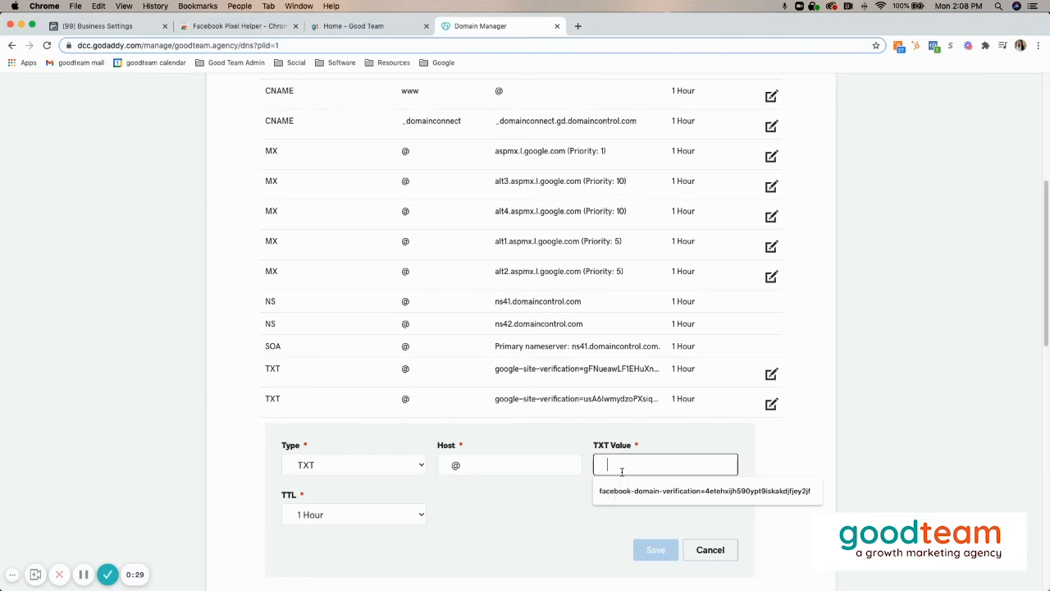
- Copy the Facebook domain verification code from Business Settings into the new GoDaddy record's TXT value and save the record
click(103, 26)
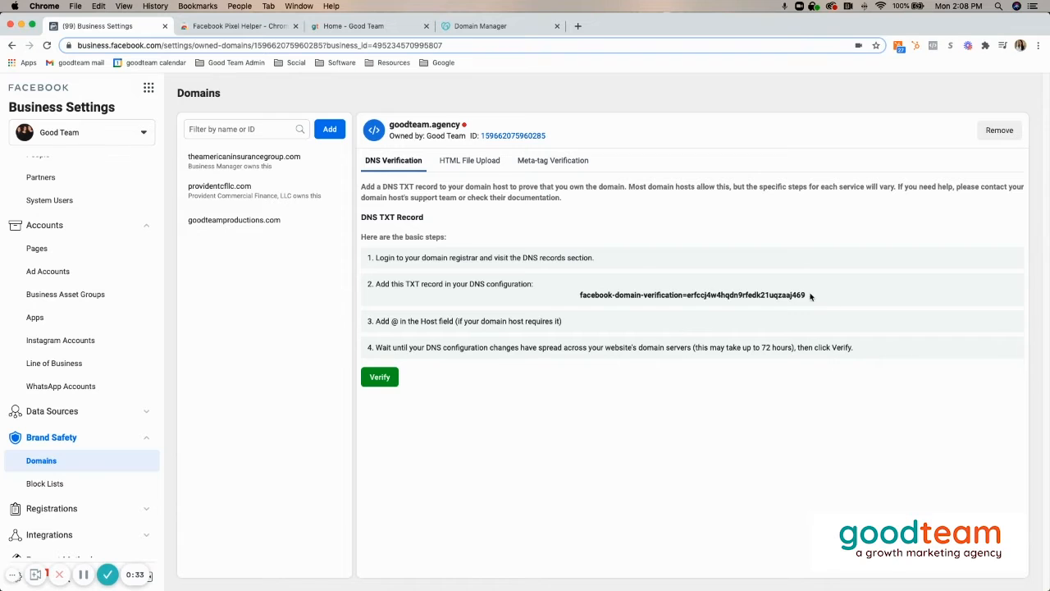
drag(811, 297, 580, 296)
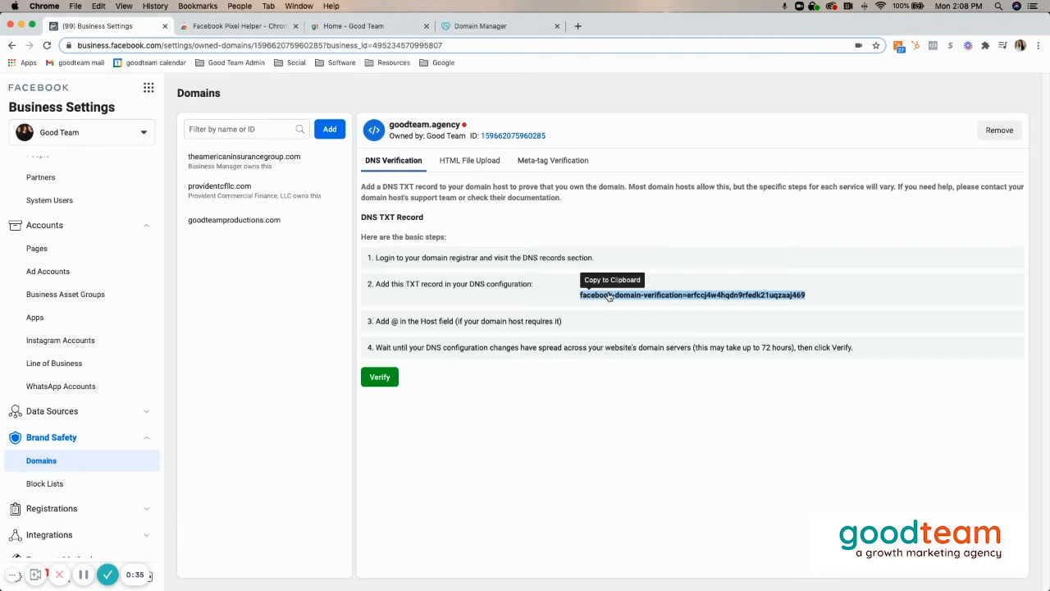
click(609, 297)
click(481, 25)
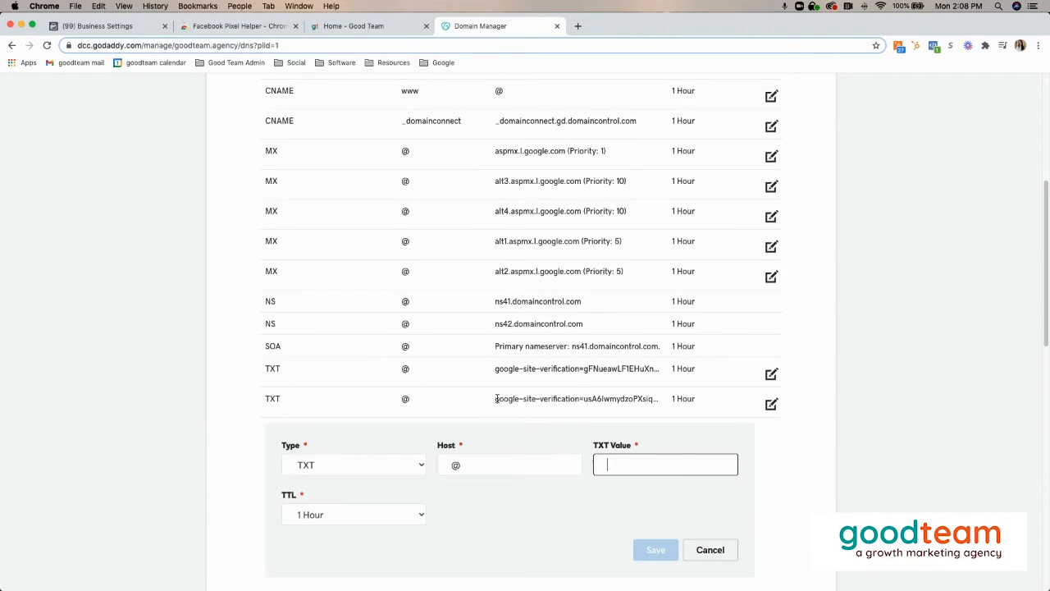
click(635, 461)
key(super+v)
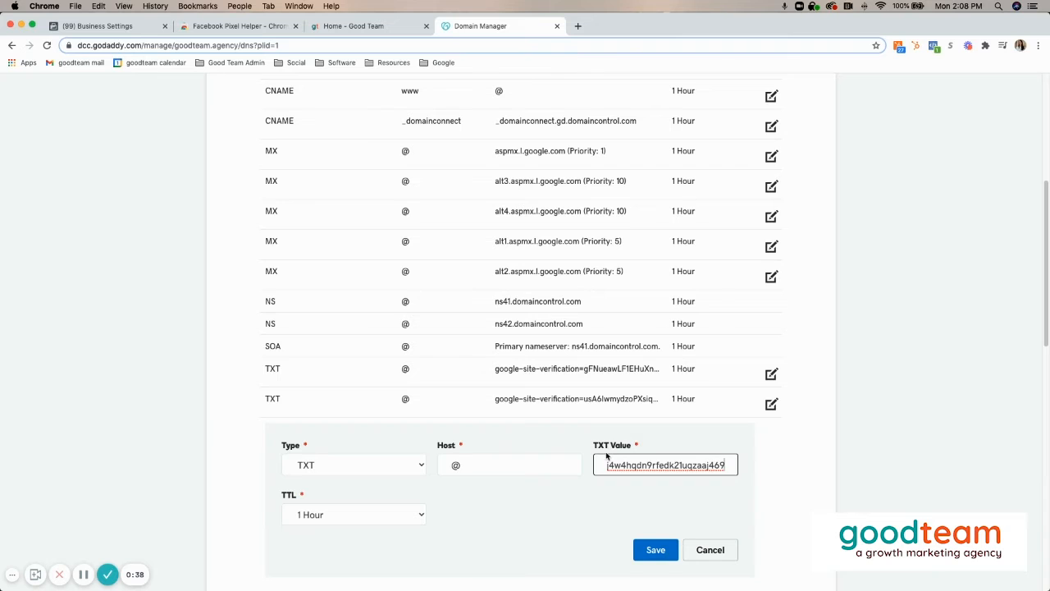
click(655, 550)
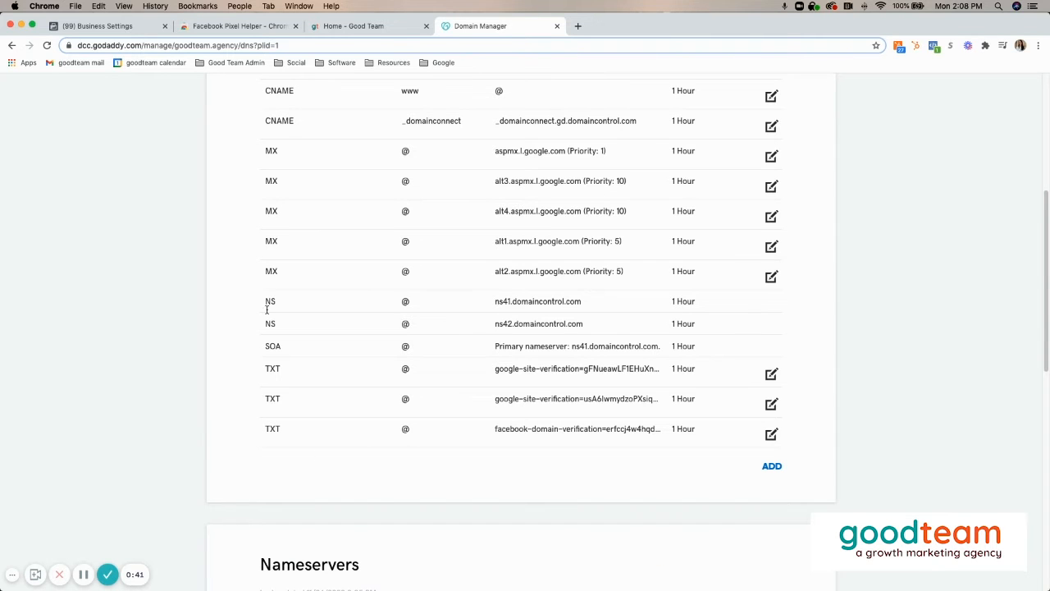
- Reload the GoDaddy DNS page and the goodteam.agency domain page in Facebook Business Settings
click(73, 30)
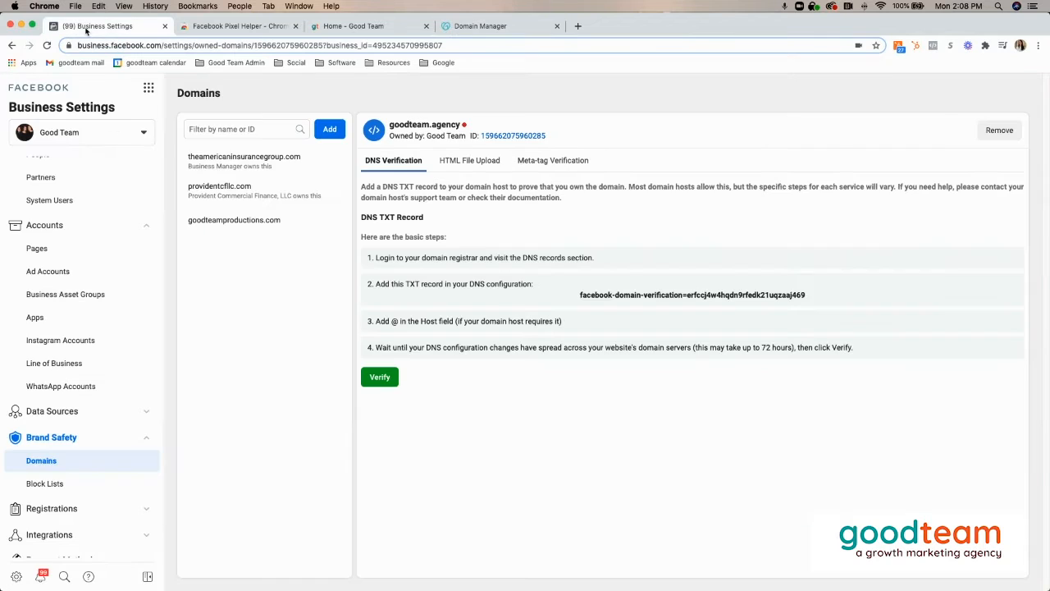
click(488, 27)
click(46, 45)
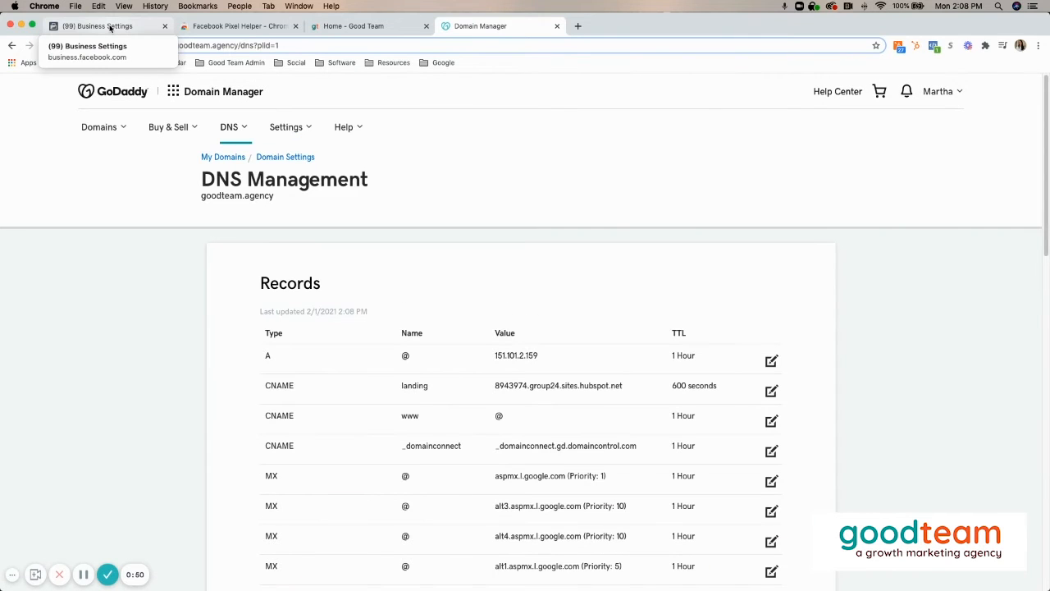
click(110, 27)
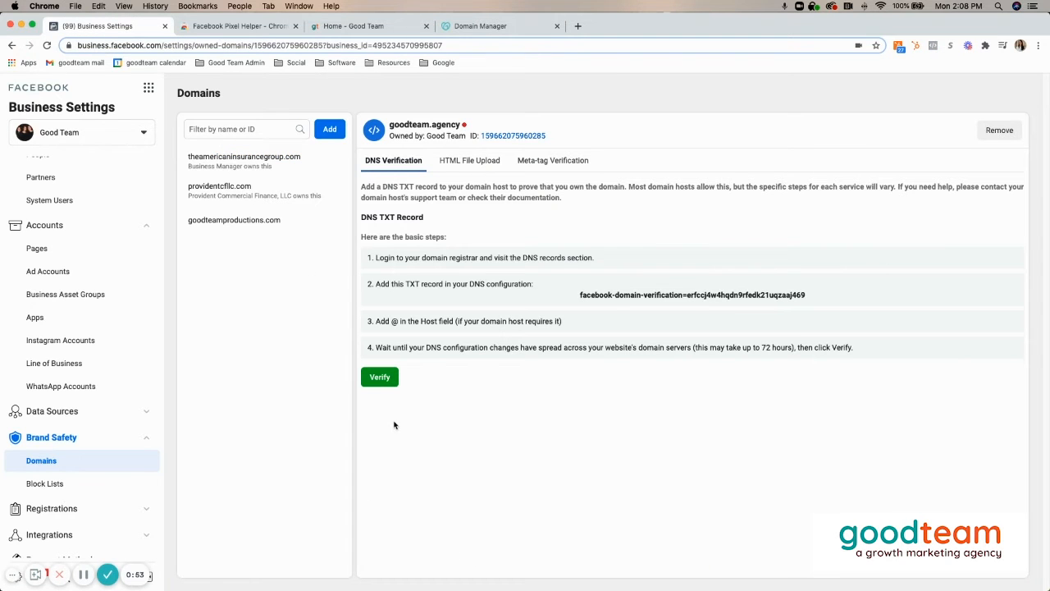
click(47, 45)
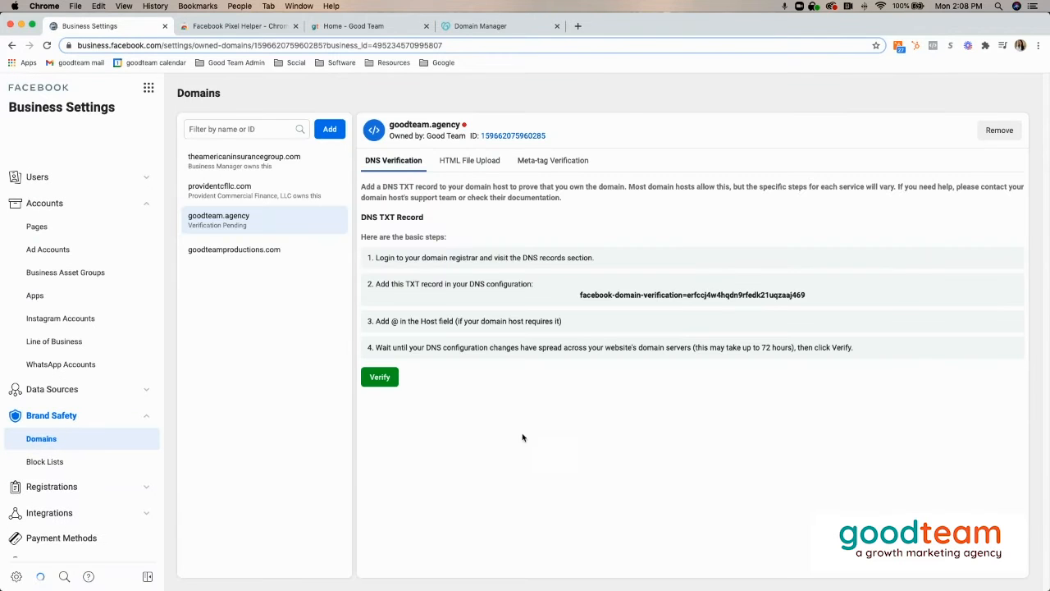
- Verify goodteam.agency through DNS verification and refresh its domain page
click(379, 378)
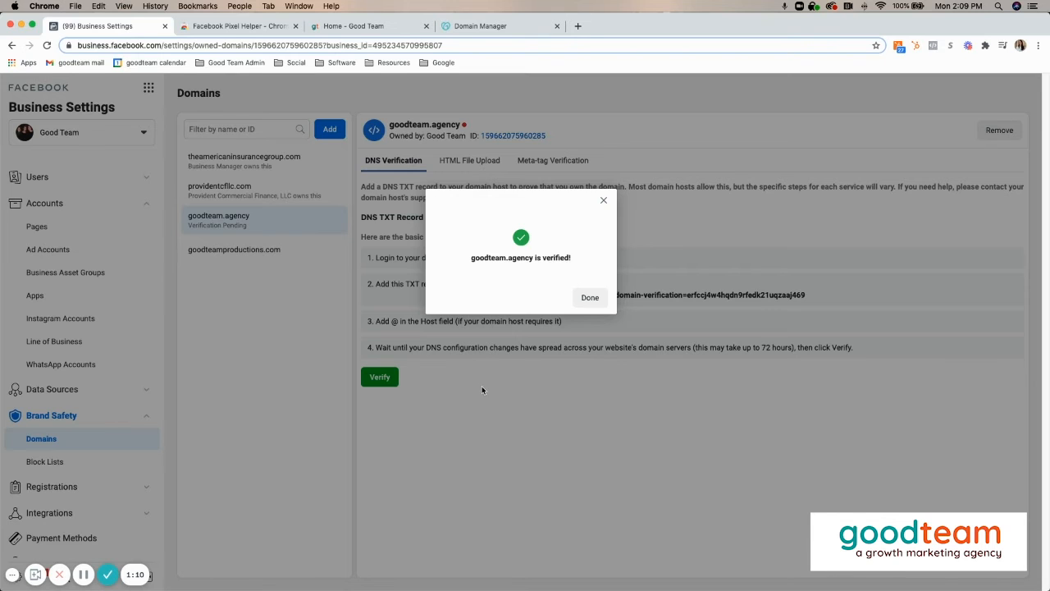
click(590, 298)
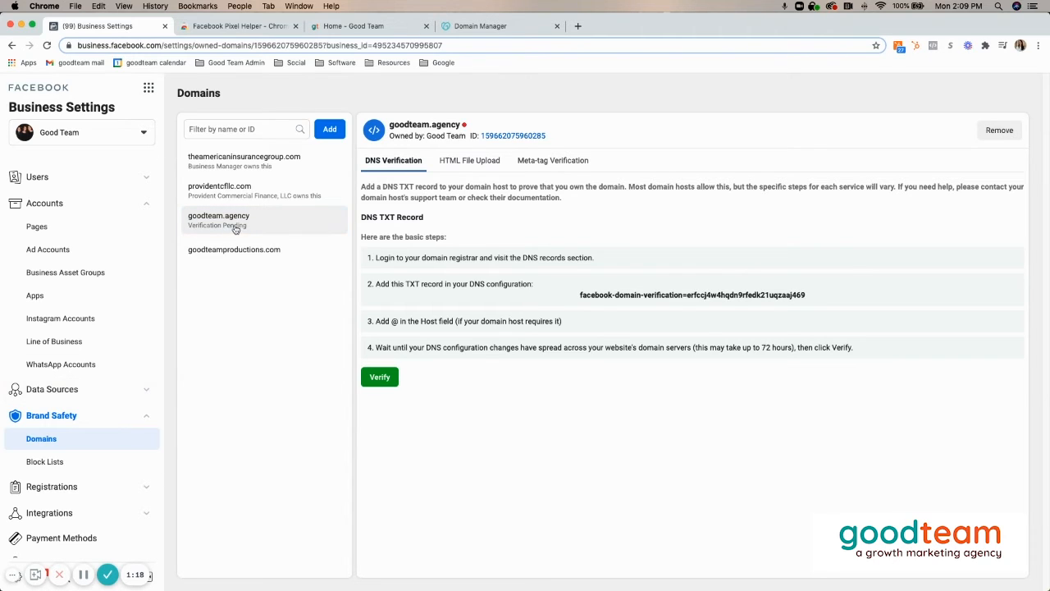
click(48, 46)
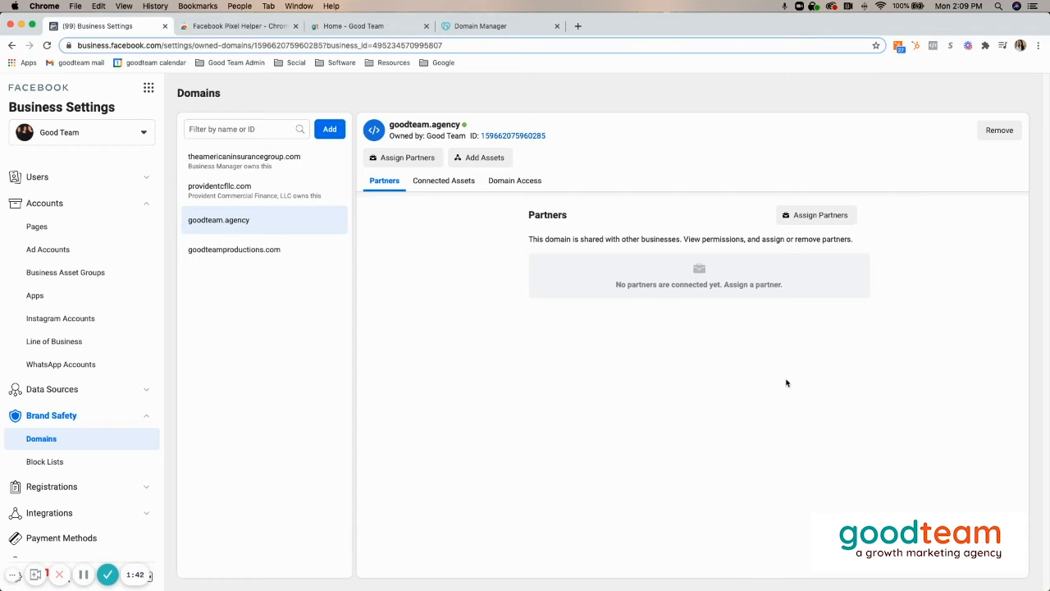
- Look at the partner-sharing dialog for goodteam.agency and close it without assigning a partner
click(812, 215)
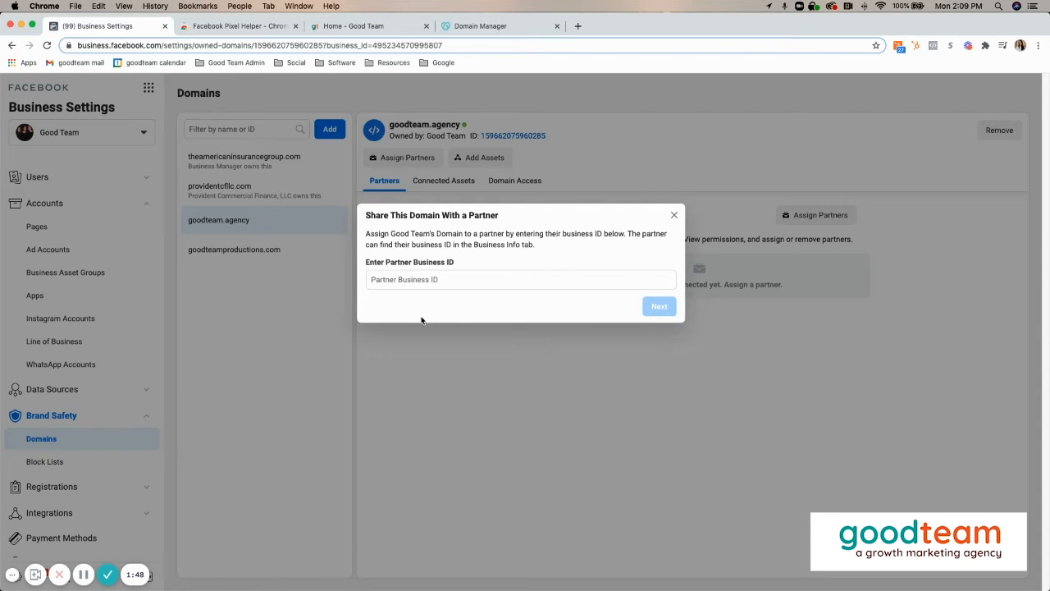
click(674, 216)
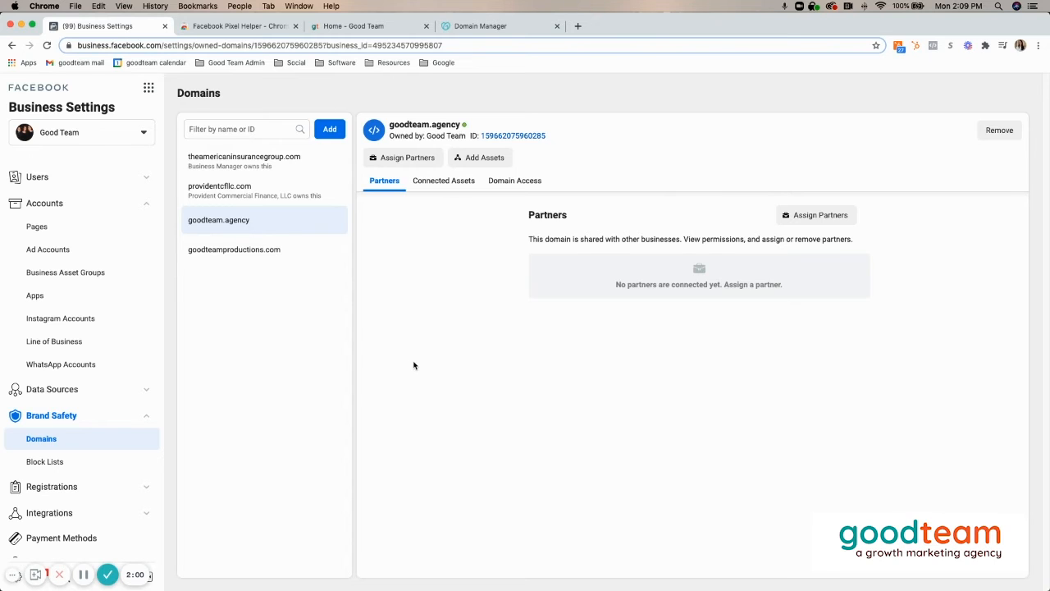
- Switch to the Facebook Pixel Helper page in the Chrome Web Store and check that page with the extension
click(254, 27)
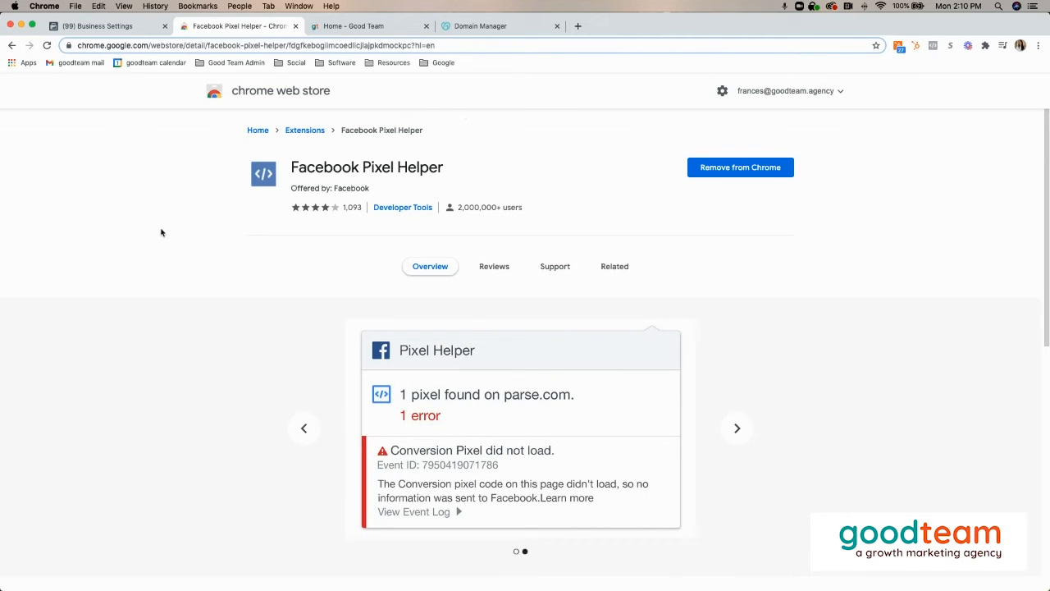
click(933, 47)
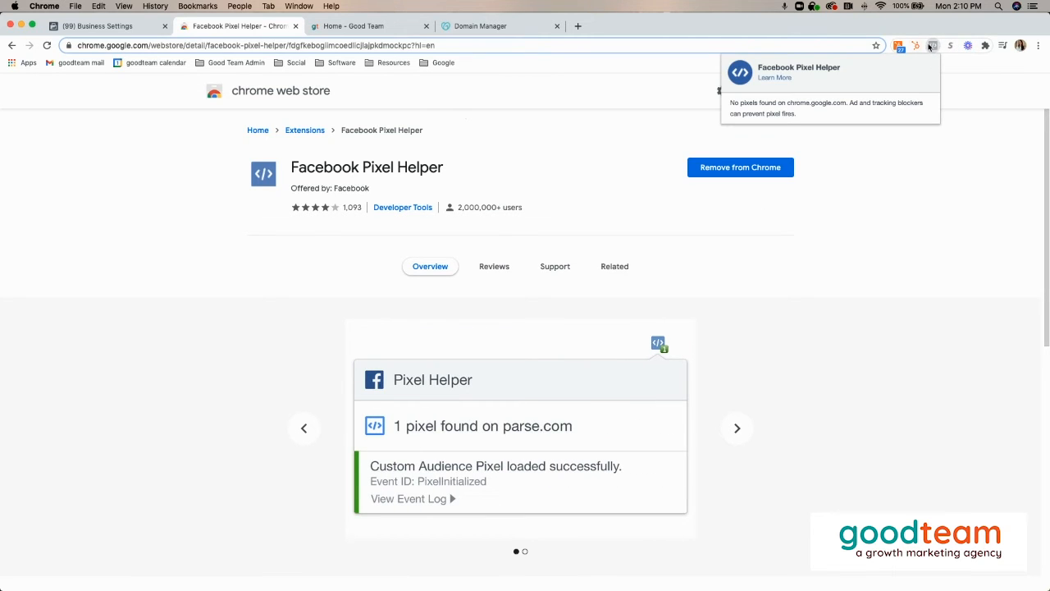
- Check the goodteam.agency home page for pixels with Facebook Pixel Helper, closing the extension's results when finished
click(931, 157)
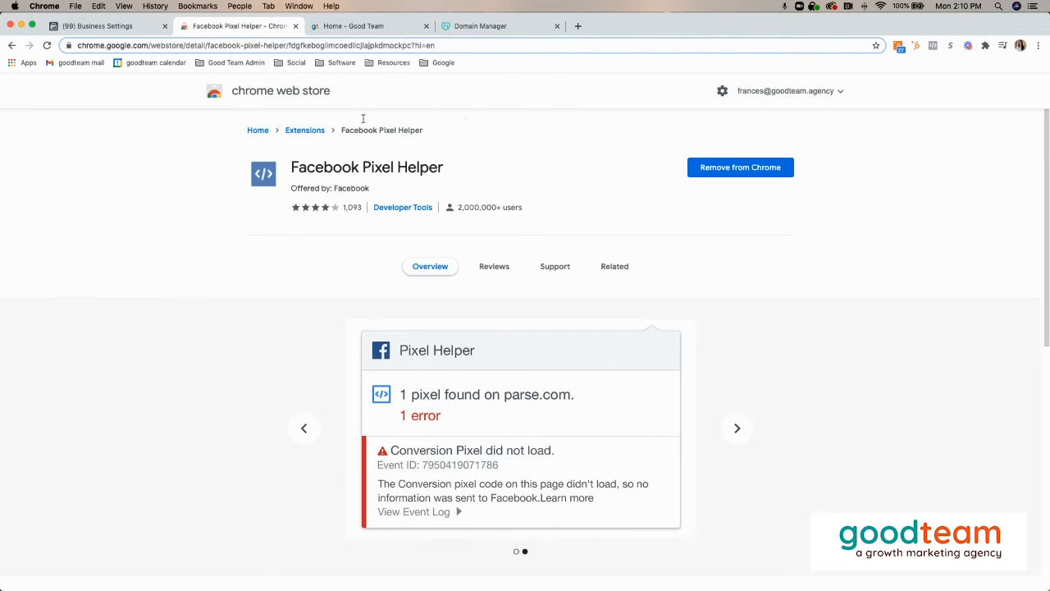
click(359, 29)
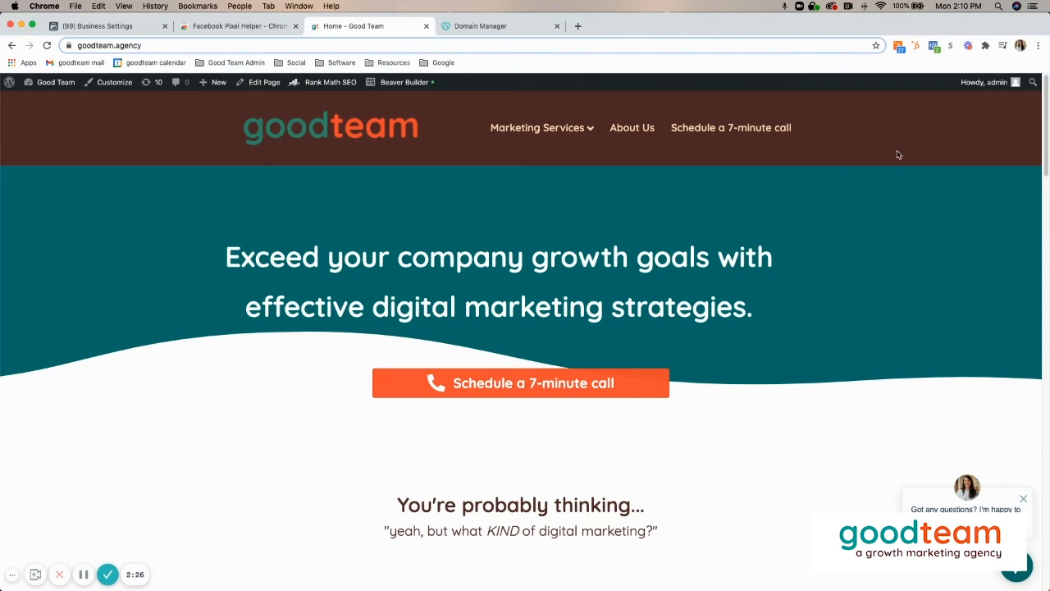
click(933, 46)
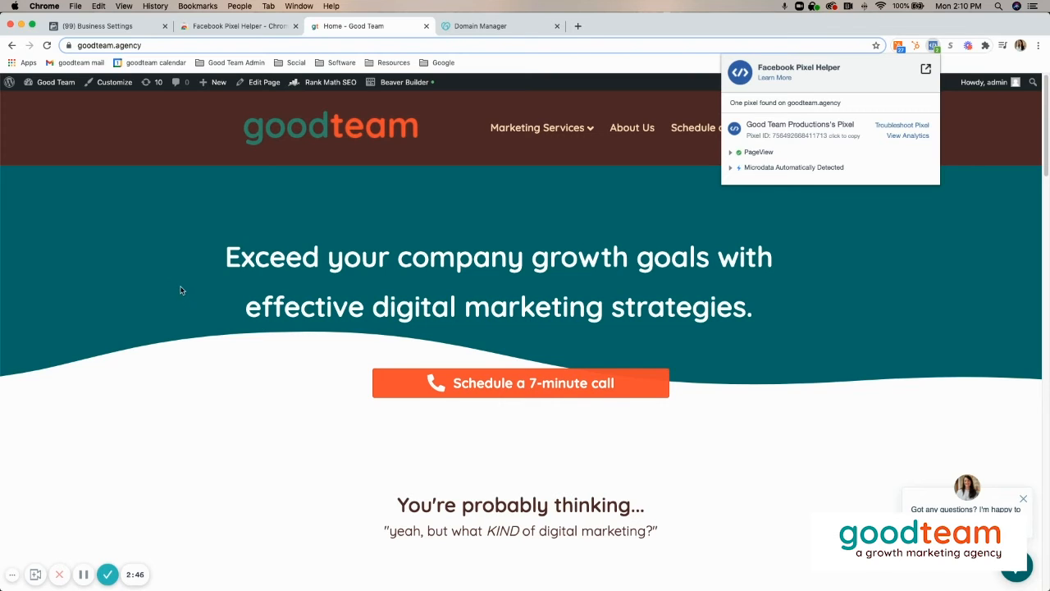
click(186, 178)
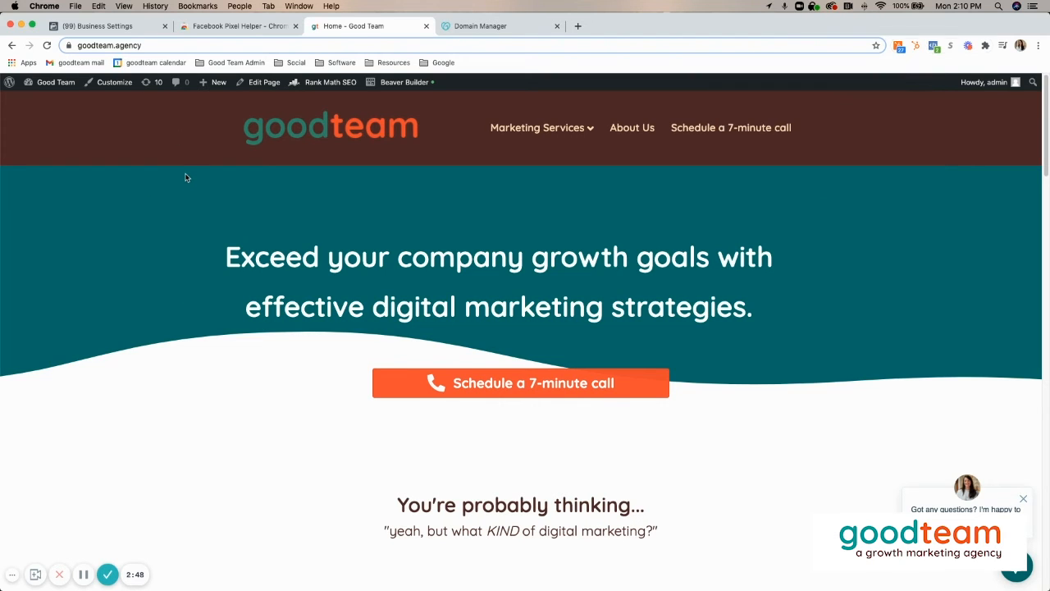
- Switch from Business Settings to Ads Manager and select The American Insurance Group ad account owned by Business Manager
click(97, 26)
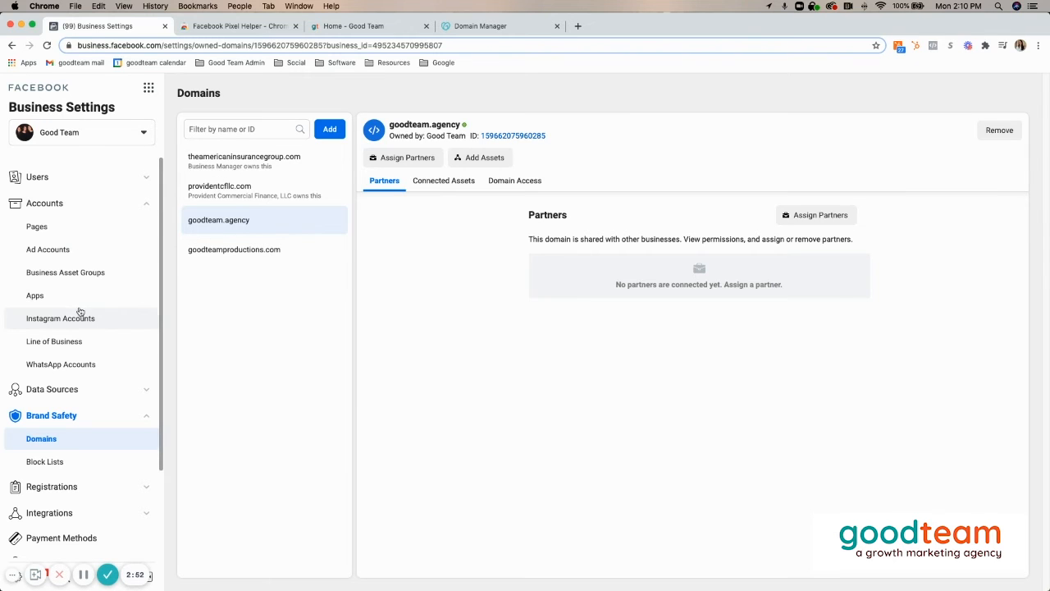
click(149, 88)
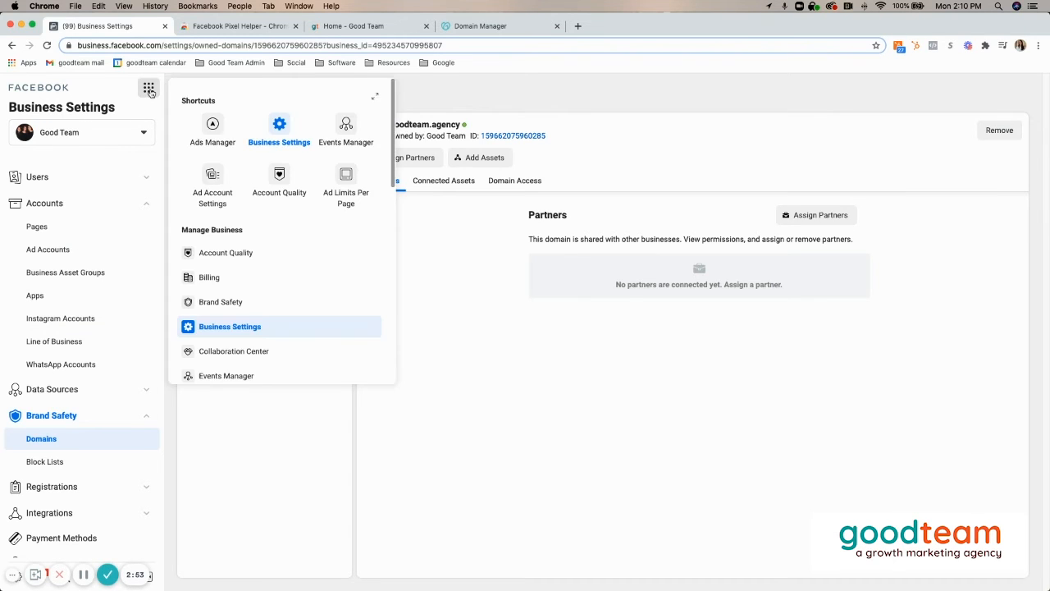
click(215, 128)
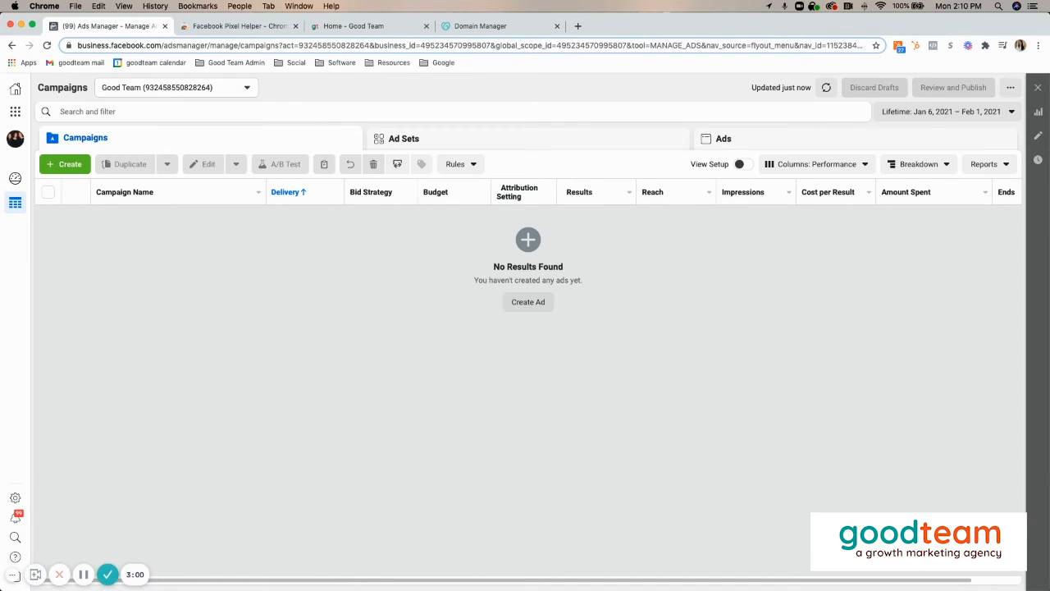
click(173, 94)
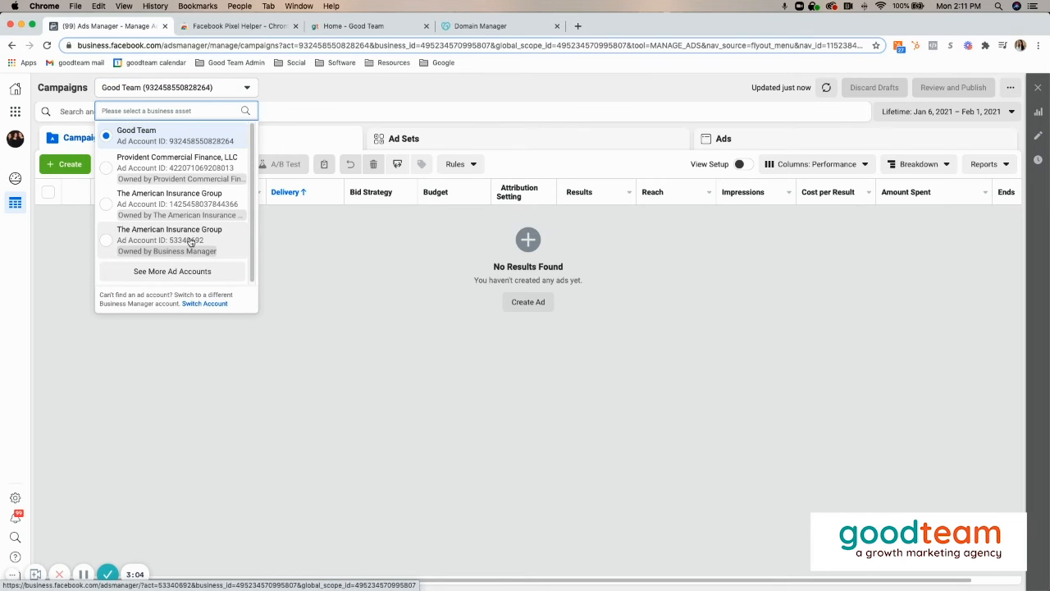
click(190, 238)
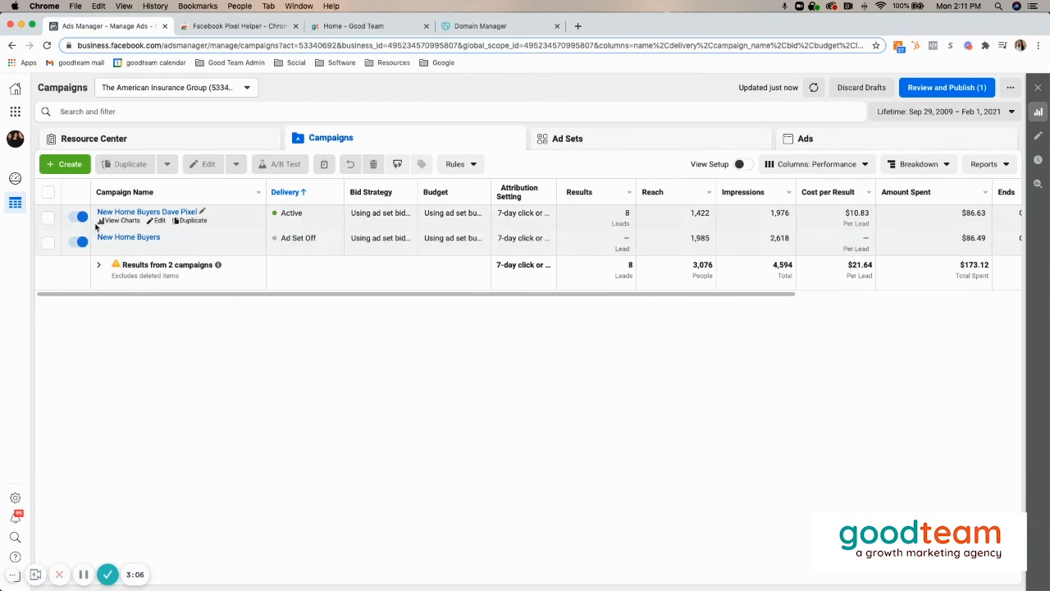
- Open the ad sets of the active New Home Buyers campaign and bring up the duplication settings for NHB_Brokers
click(48, 218)
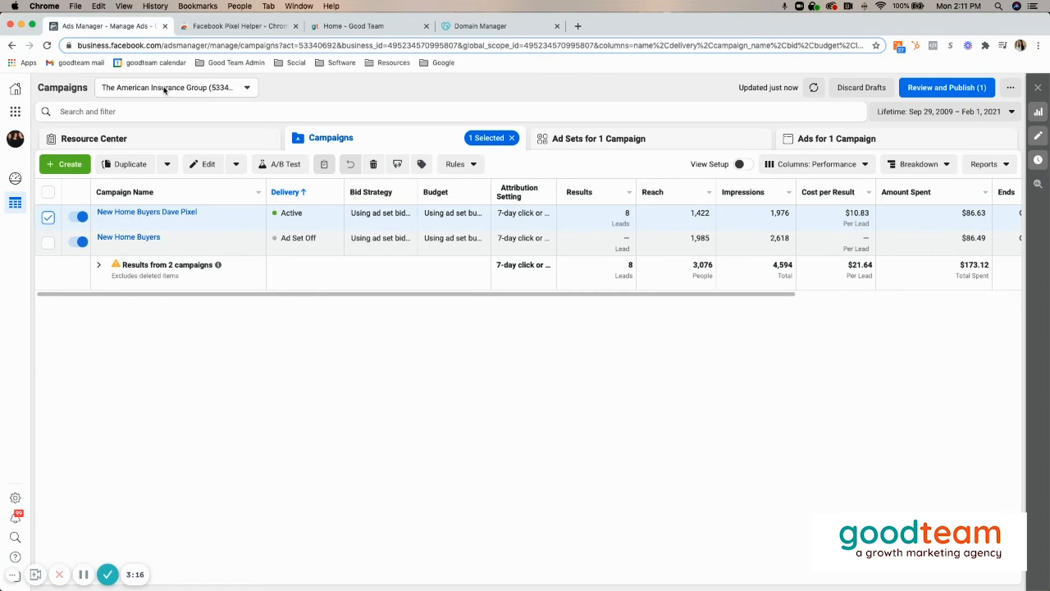
click(131, 212)
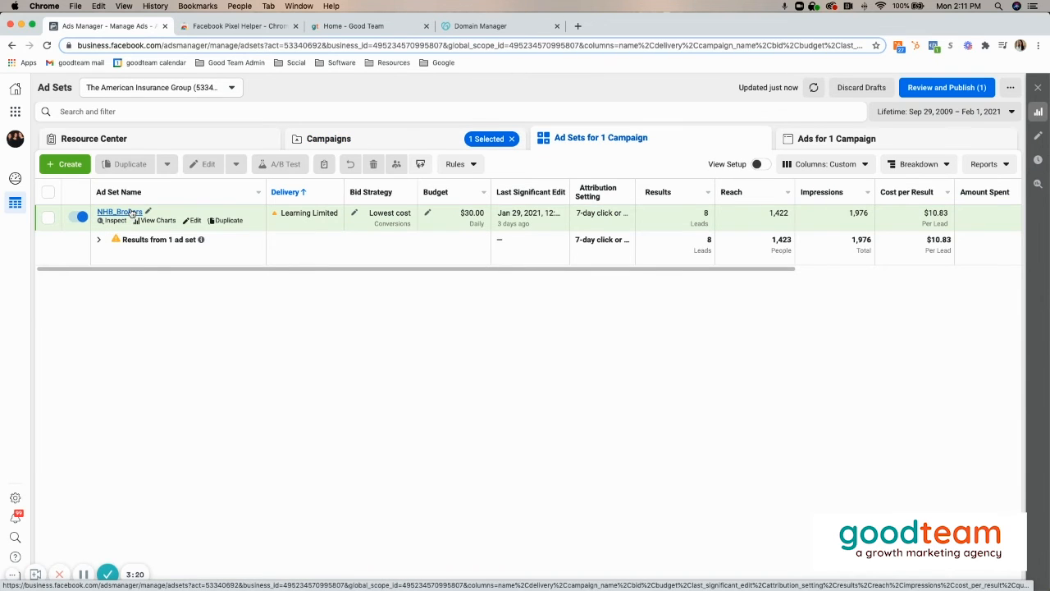
click(48, 218)
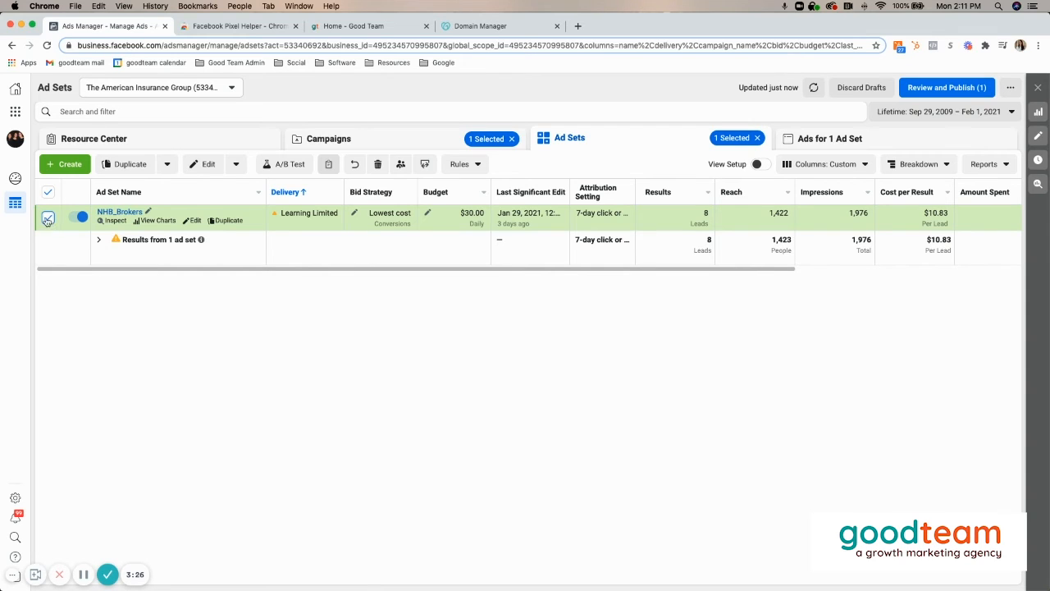
click(220, 221)
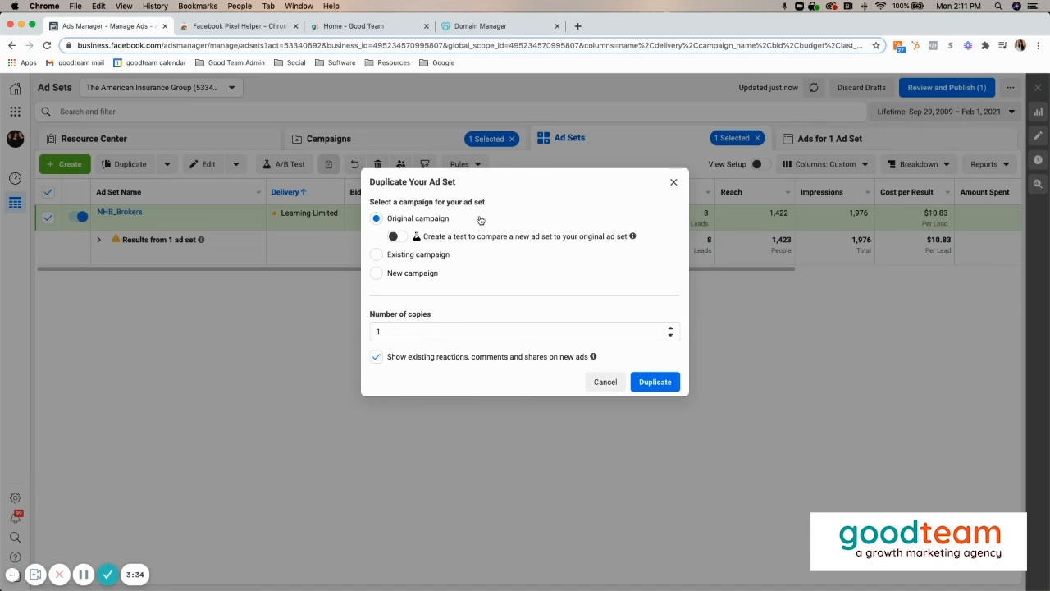
click(420, 259)
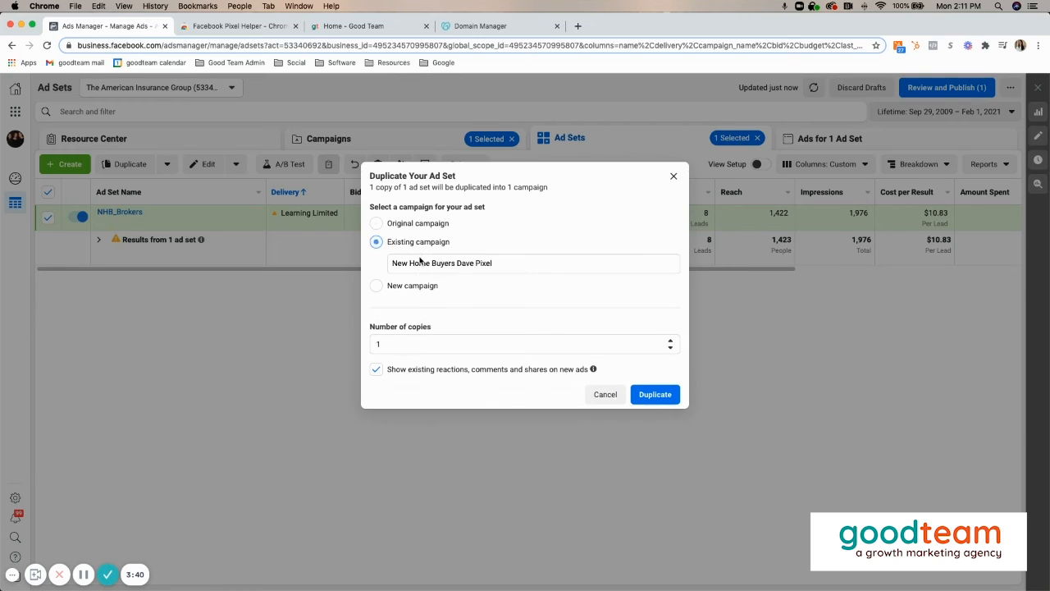
click(451, 263)
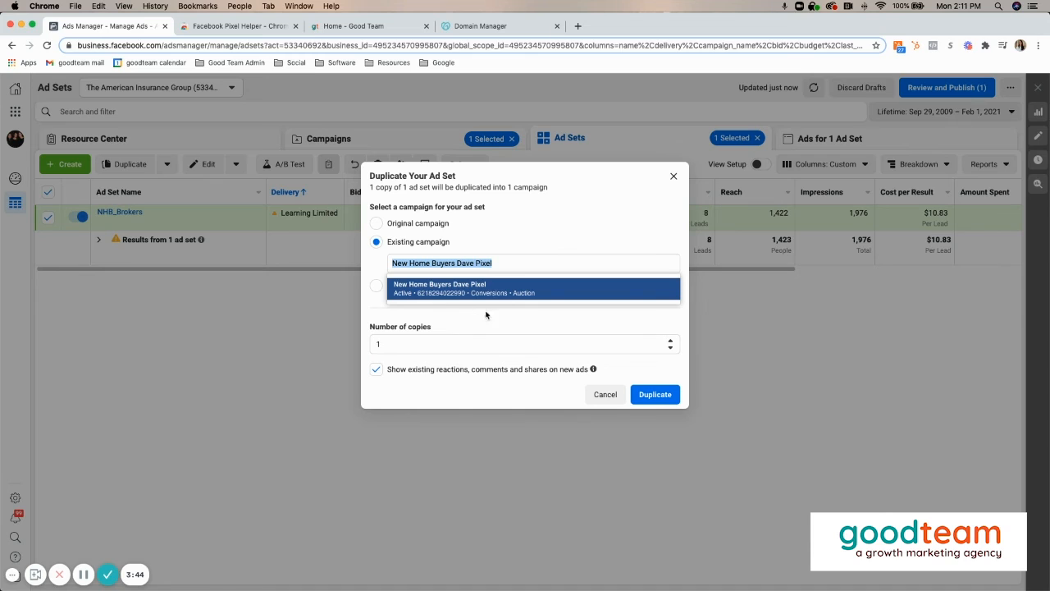
click(491, 227)
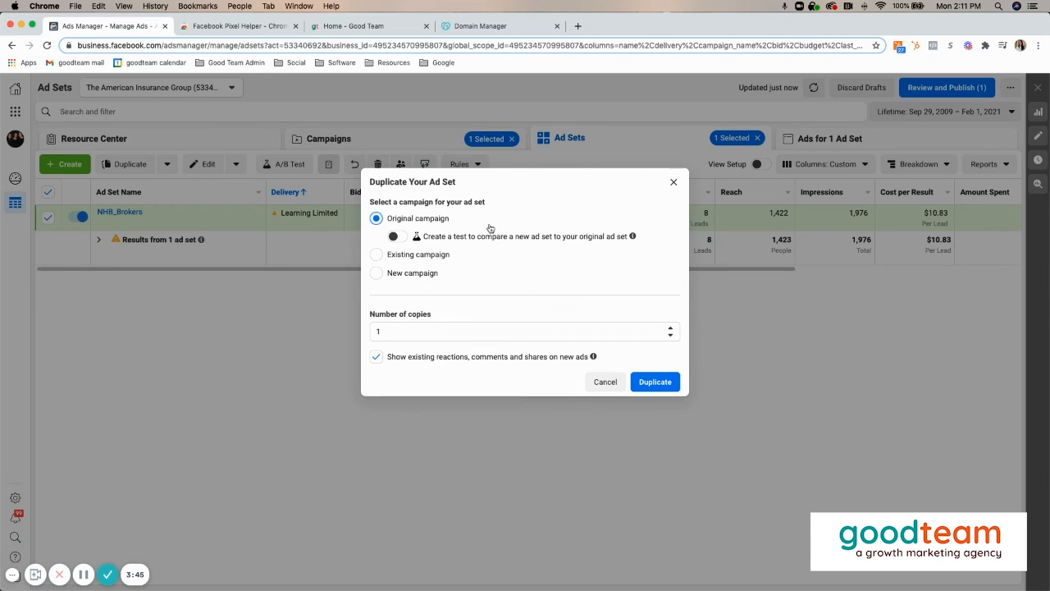
click(398, 273)
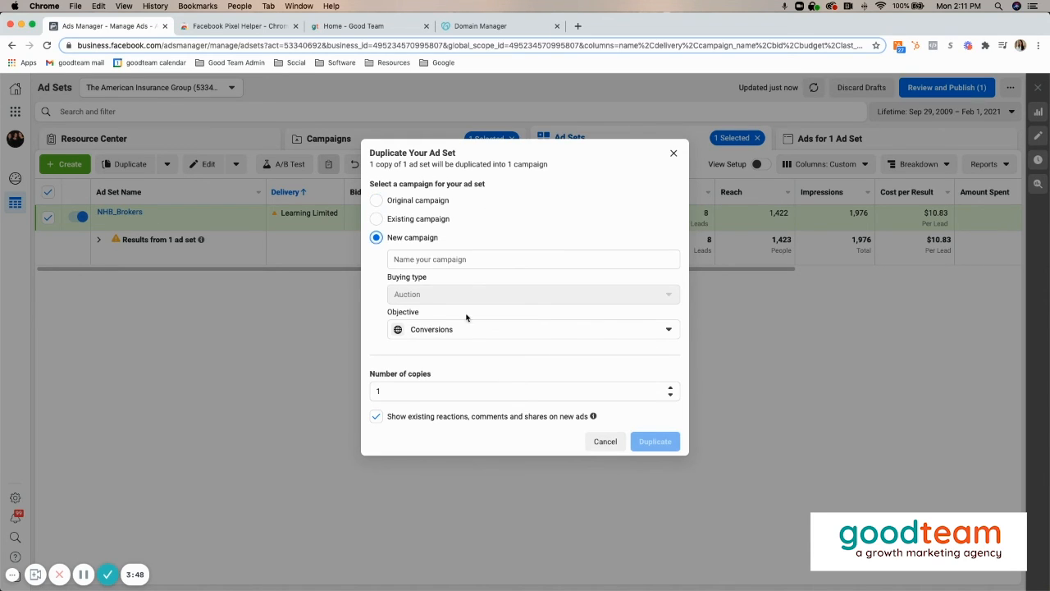
- Duplicate the NHB_Brokers ad set once into its original campaign, keeping existing reactions, comments and shares on the new ads
click(391, 200)
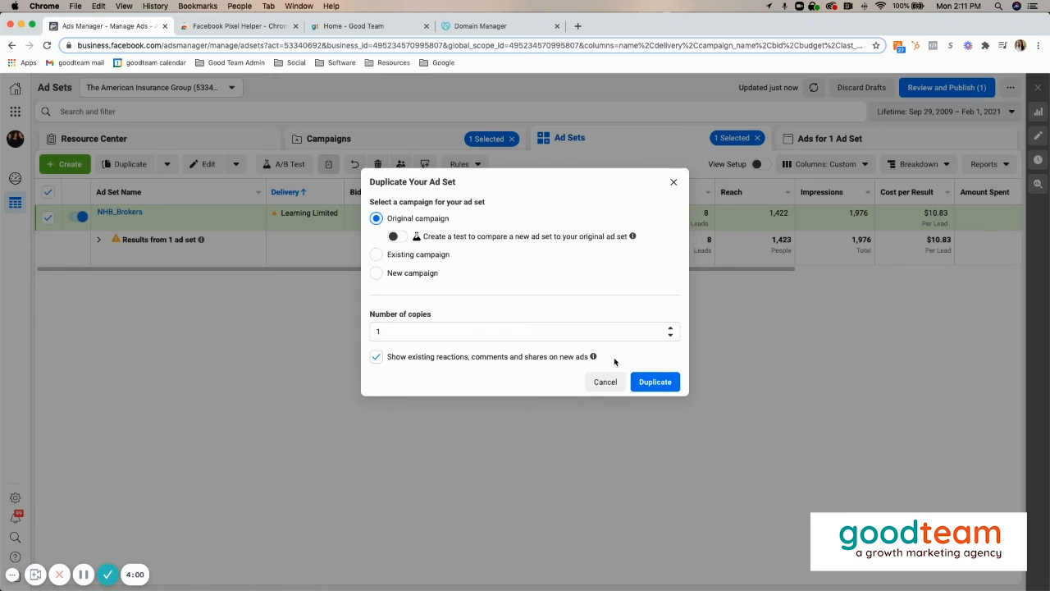
click(666, 381)
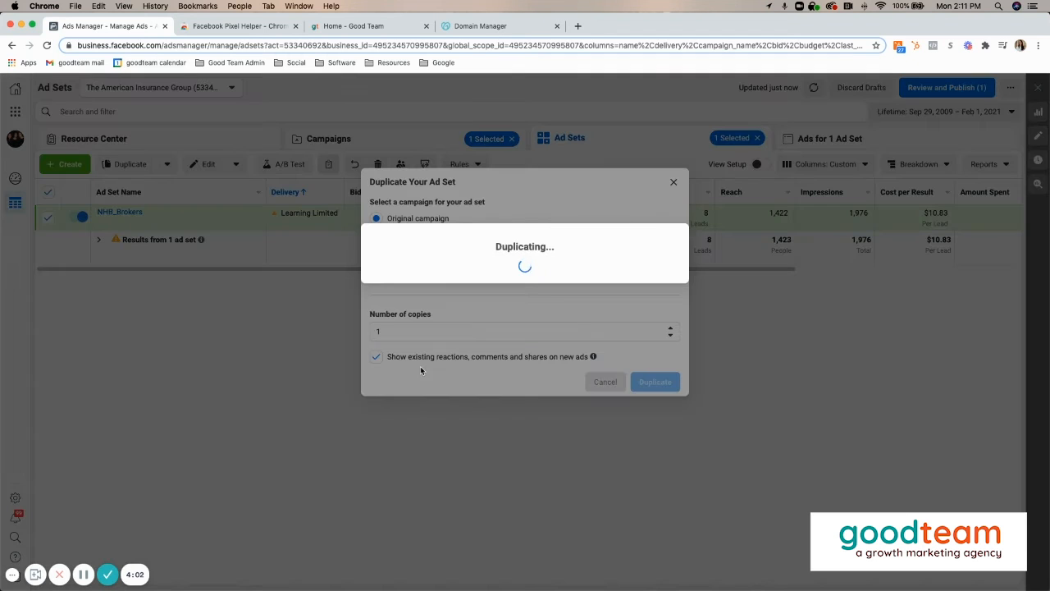